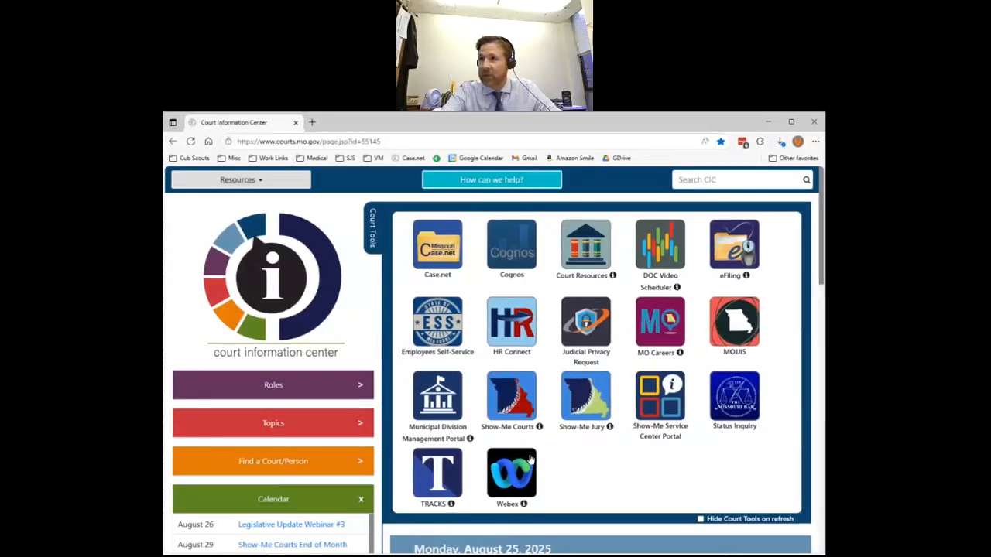
Open the NCSC CourTool 2: Clearance Rate by Category report from the COURTOOLS folder of JIS Reports in Cognos
click(514, 245)
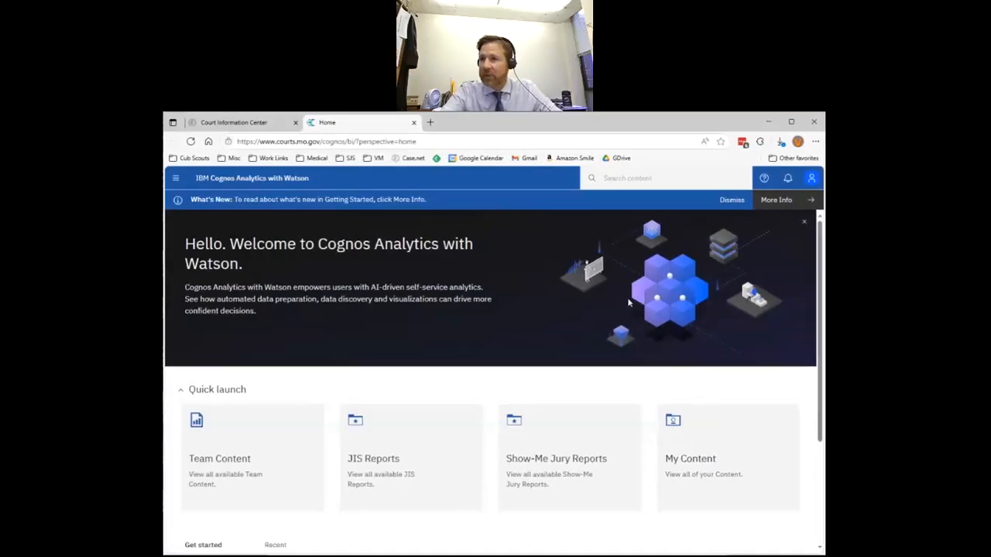
click(374, 459)
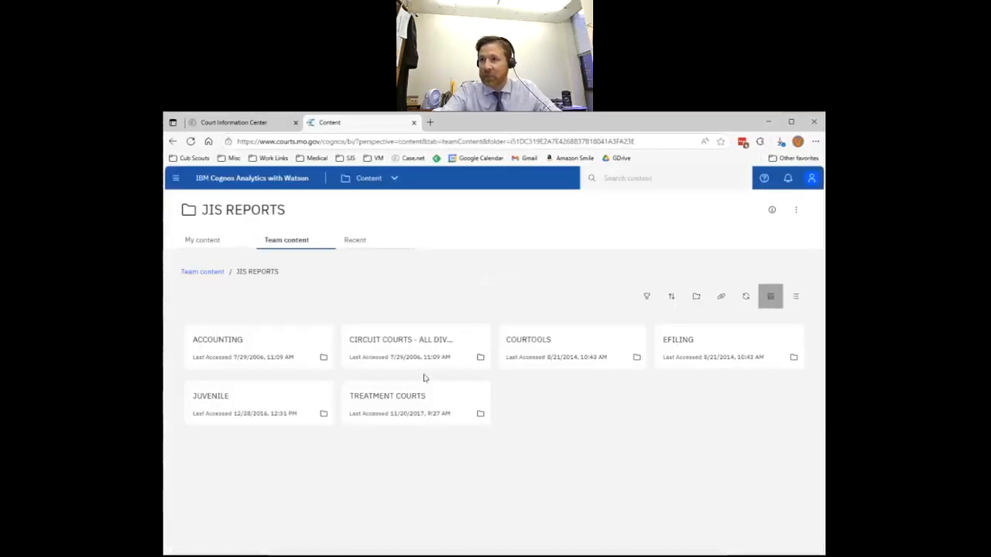
click(531, 343)
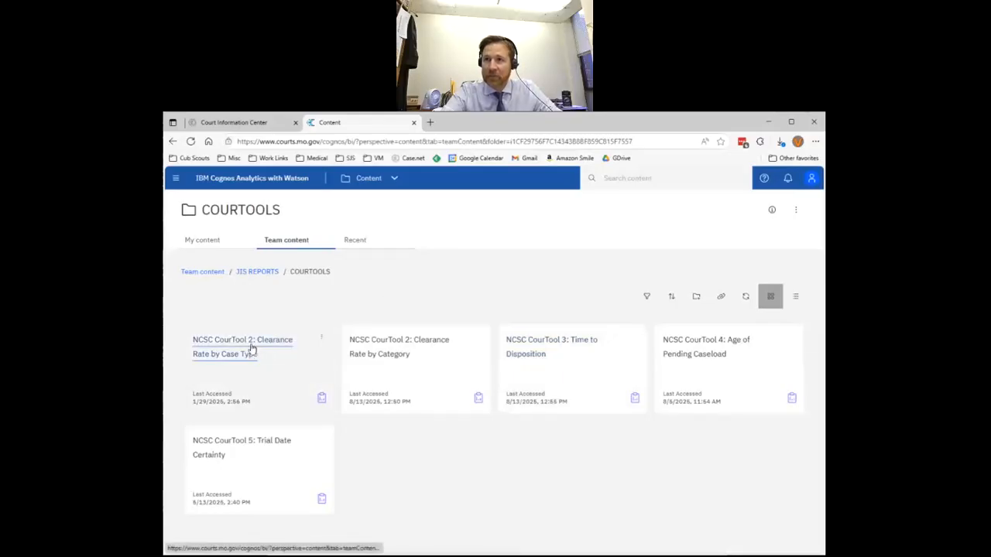
click(397, 361)
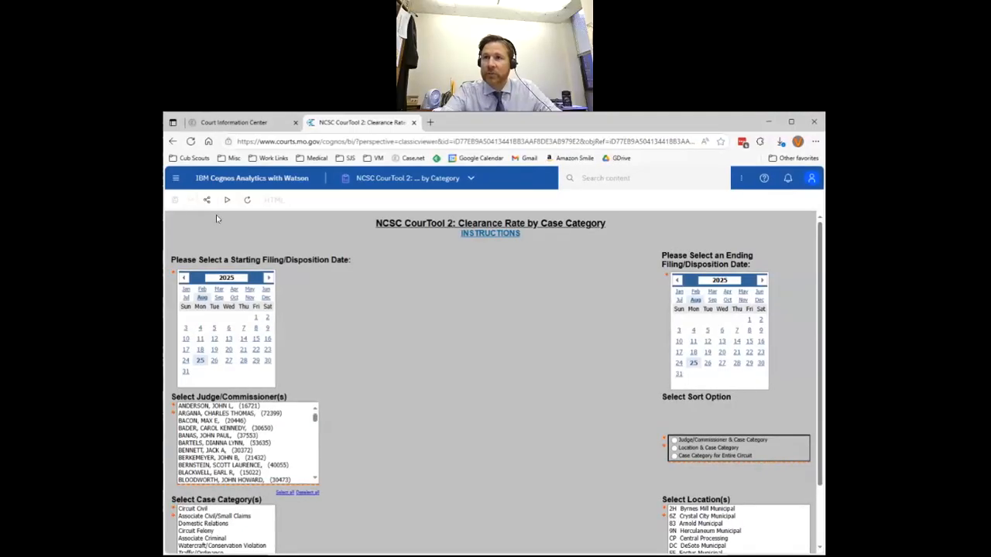
Set the filing/disposition date range to start July 1, 2024 and end June 30, 2025
click(184, 278)
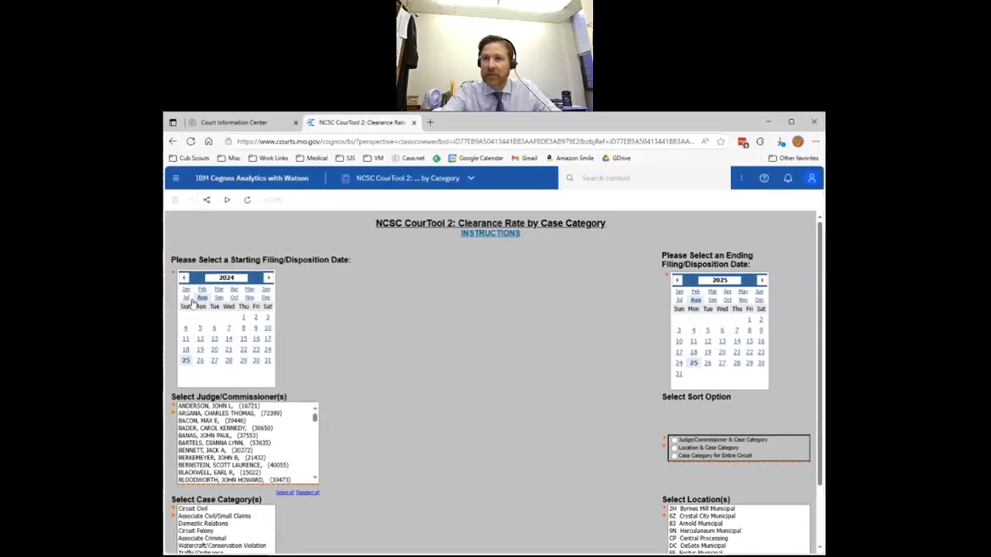
click(185, 298)
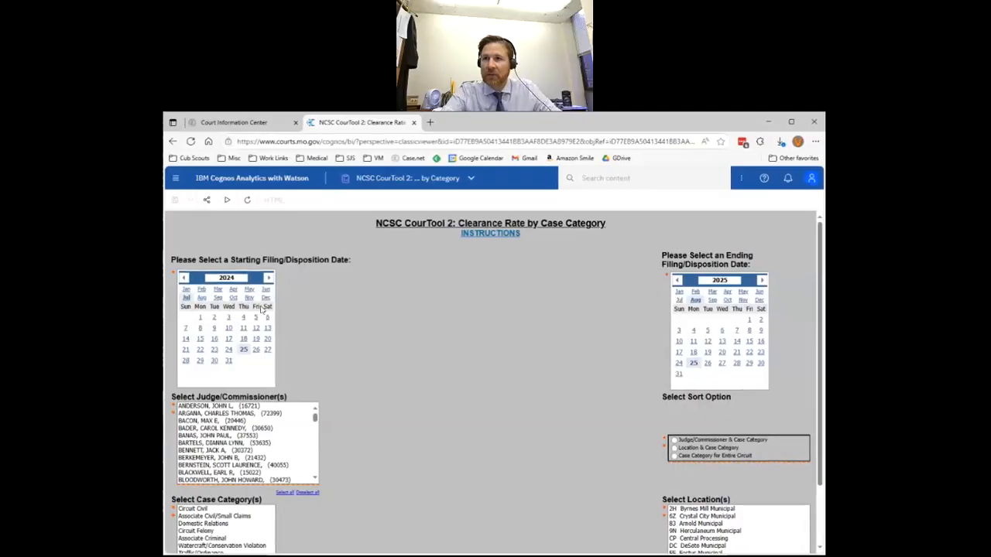
click(200, 318)
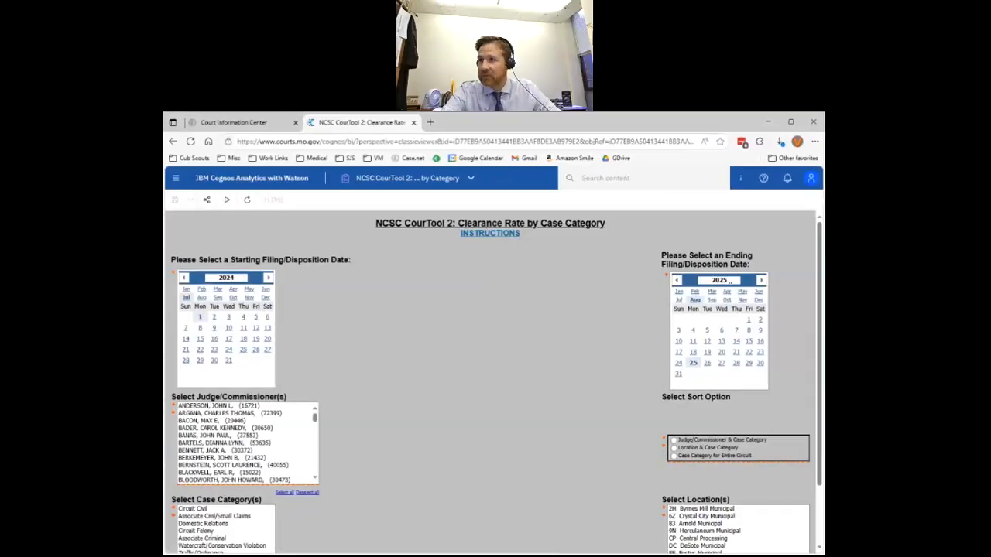
click(758, 292)
click(694, 364)
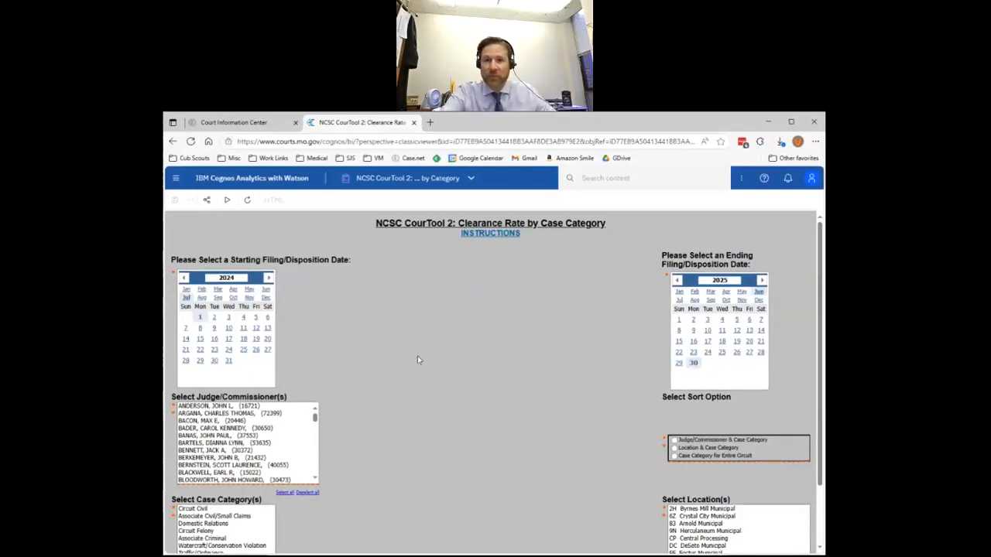
Try selecting a single judge and then several non-adjacent judges together in the judge/commissioner list
scroll(418, 370, down, 1)
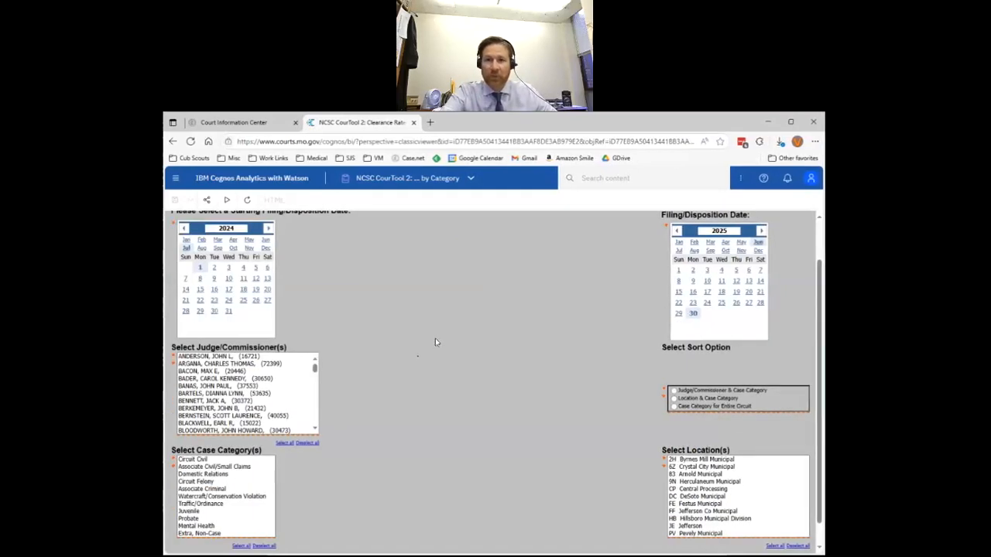
scroll(435, 338, down, 1)
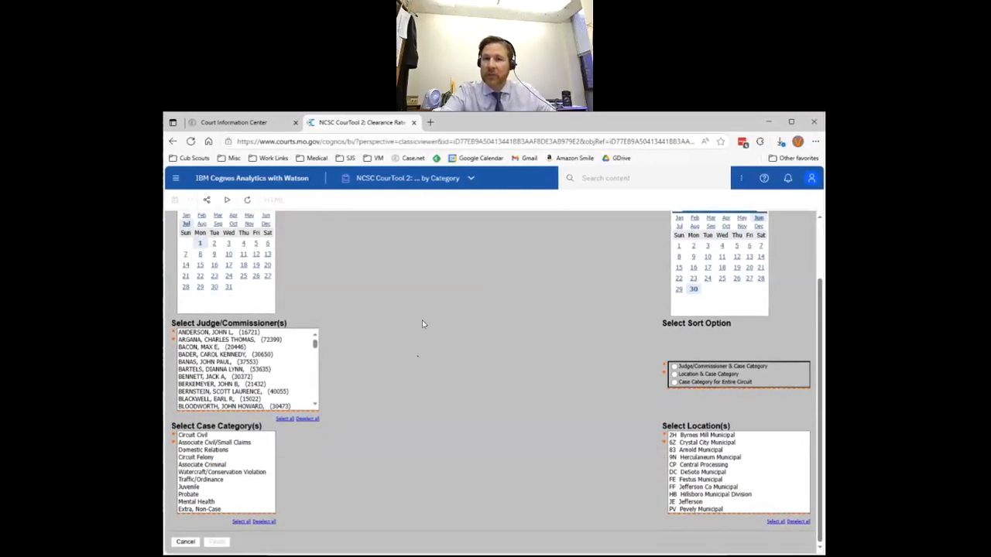
click(226, 363)
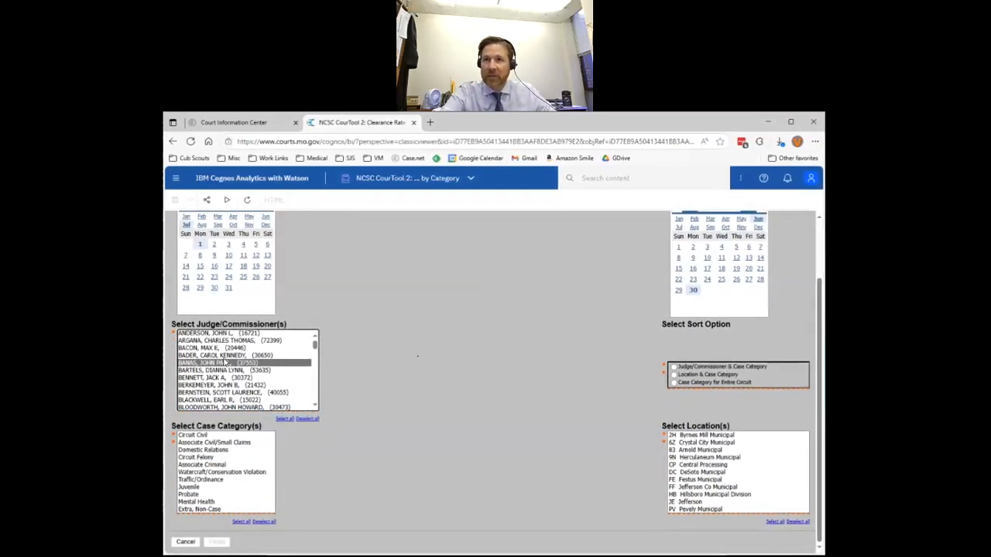
click(223, 385)
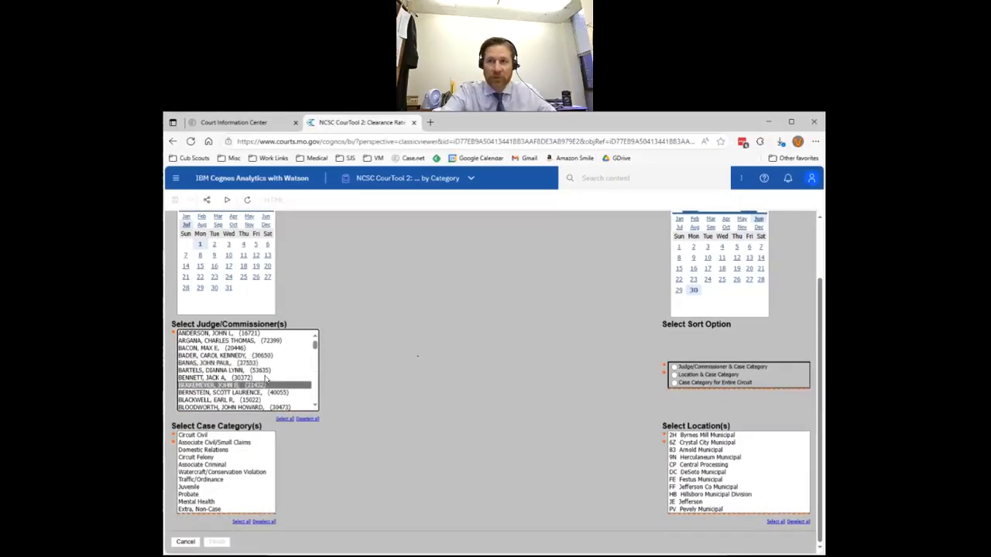
ctrl+click(260, 369)
ctrl+click(256, 355)
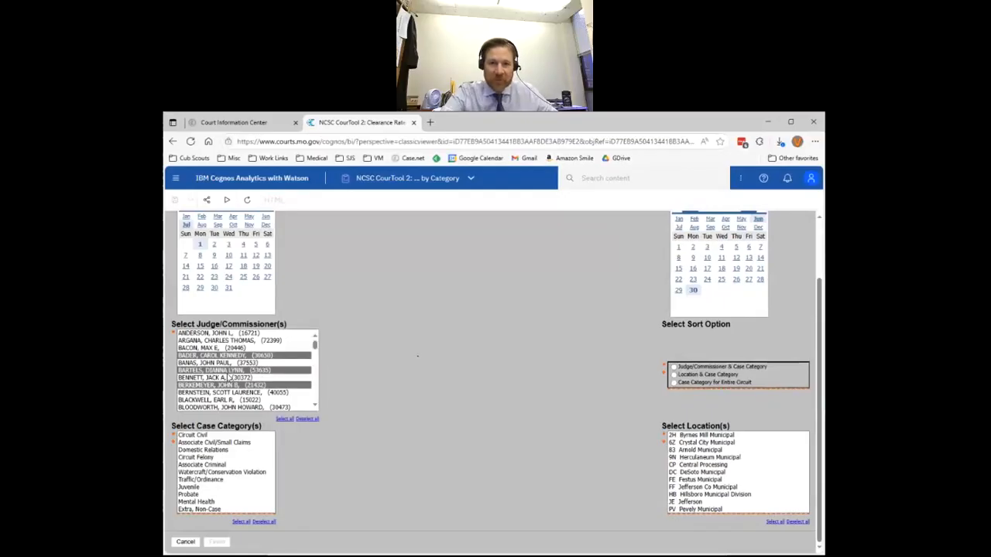
Select only the intended judge among the surnames beginning with M in the judge/commissioner list
scroll(230, 377, down, 5)
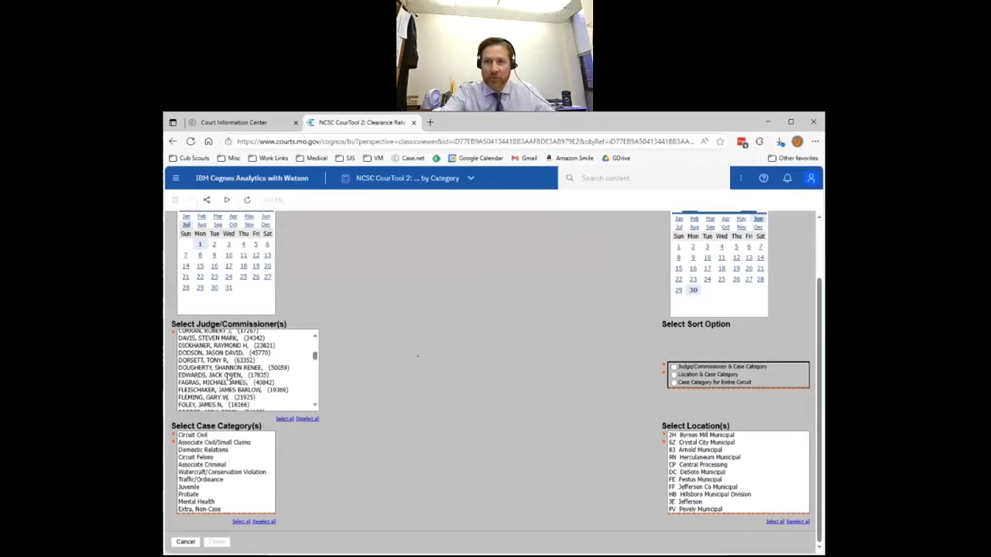
click(228, 376)
click(221, 353)
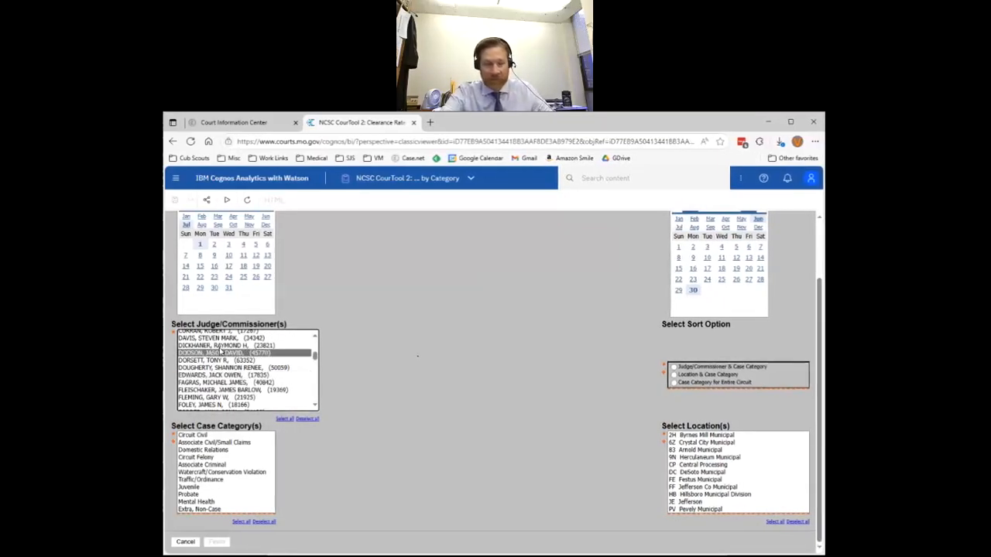
key(m)
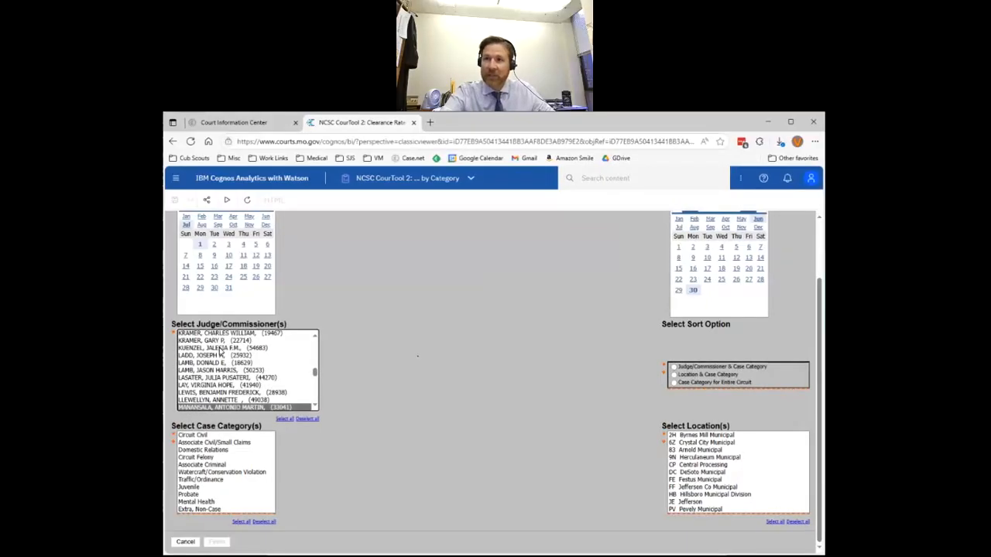
scroll(220, 352, down, 3)
click(220, 395)
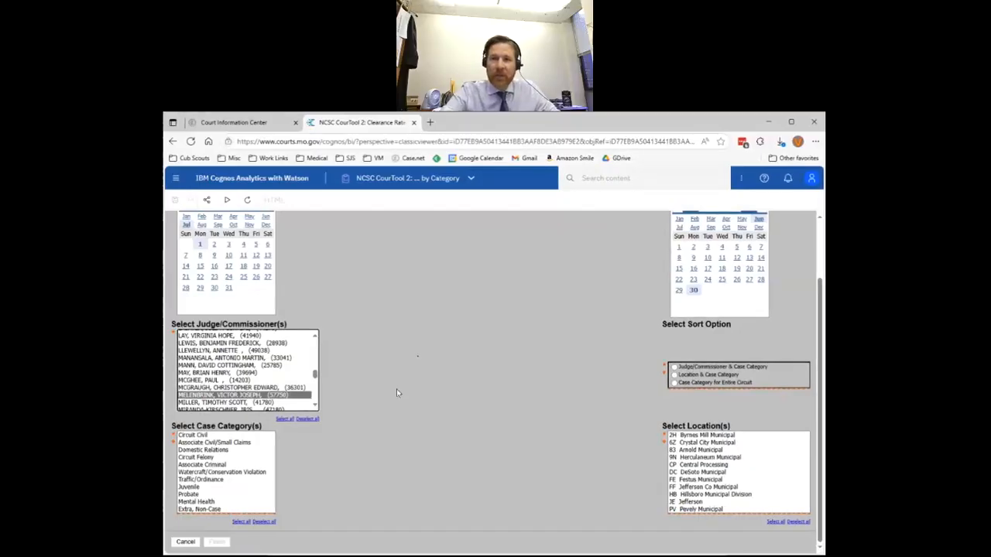
Try selecting Circuit Felony, Watercraft/Conservation Violation and Juvenile together as case categories, and clear that selection
click(210, 457)
ctrl+click(218, 472)
ctrl+click(215, 489)
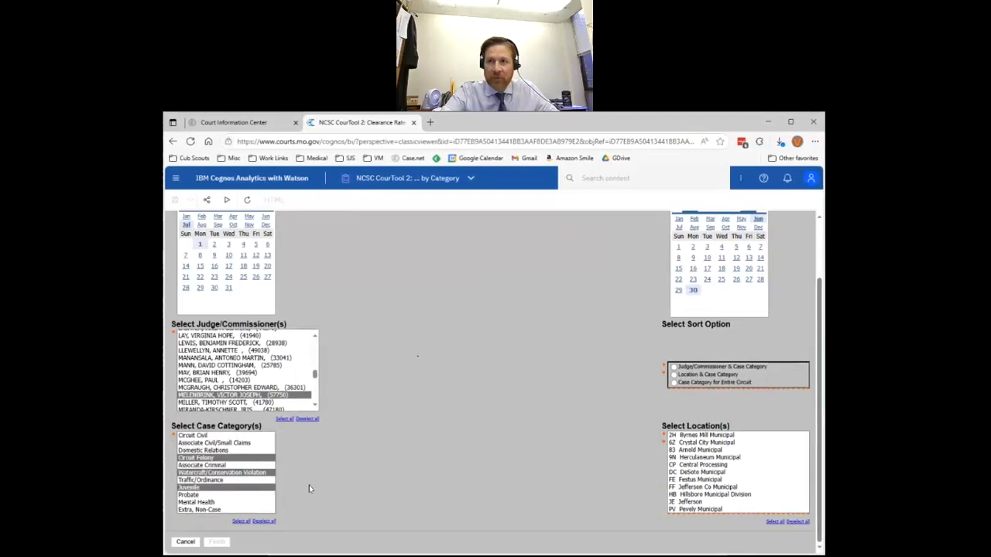
click(261, 522)
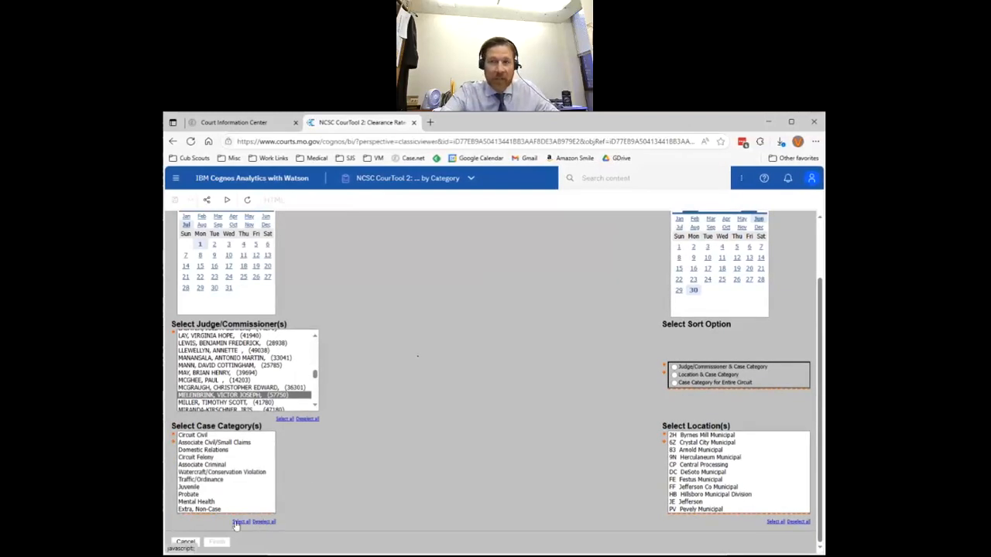
Include all case categories and set the sort option to Judge/Commissioner & Case Category
click(241, 523)
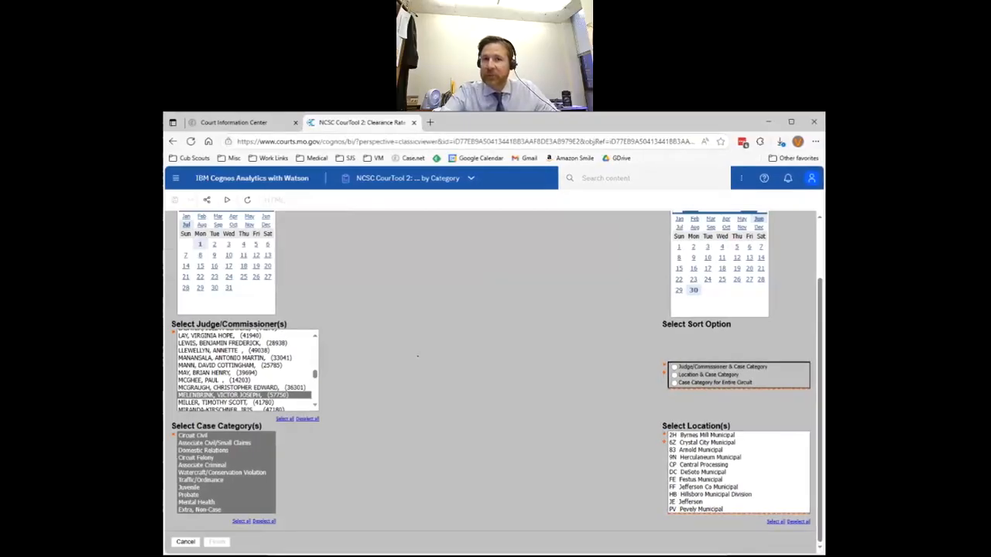
click(675, 369)
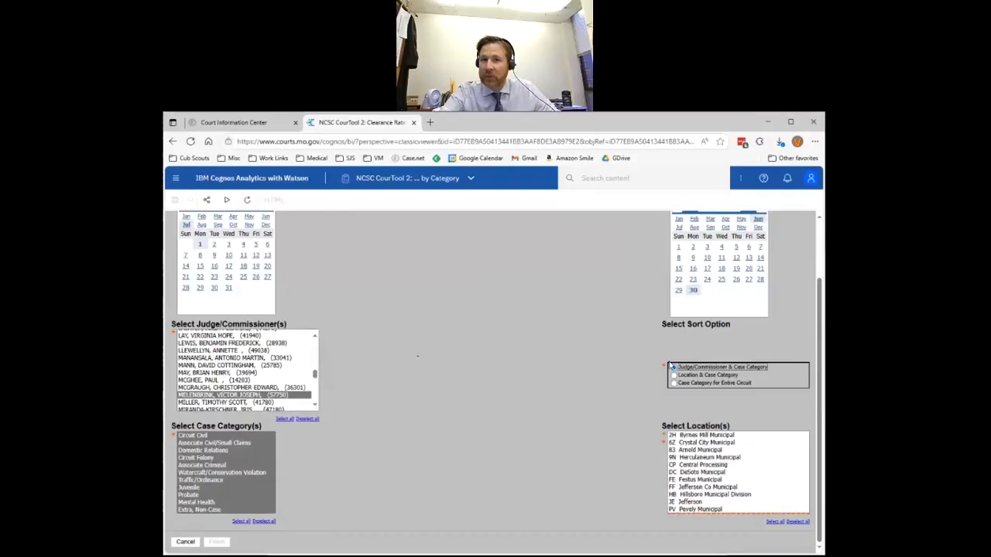
click(681, 385)
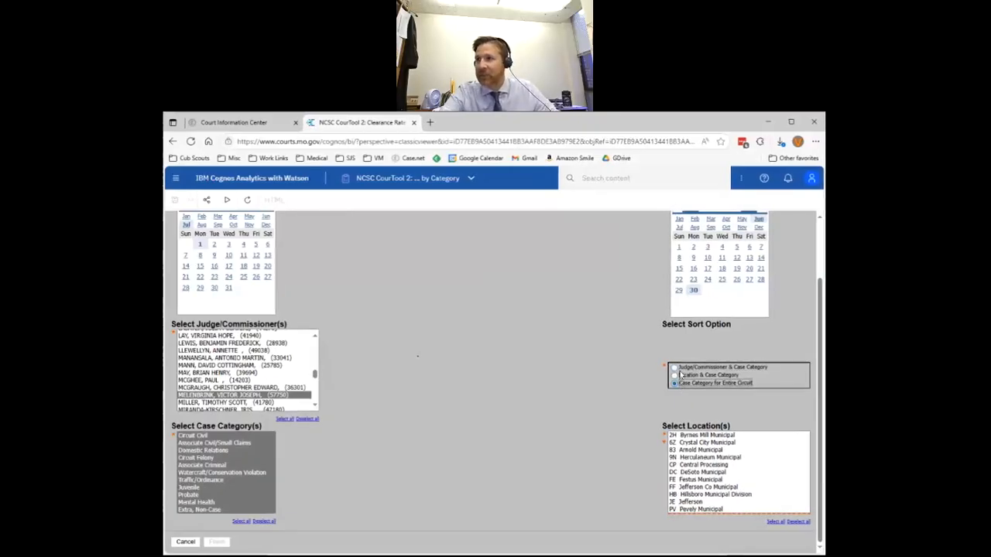
click(680, 368)
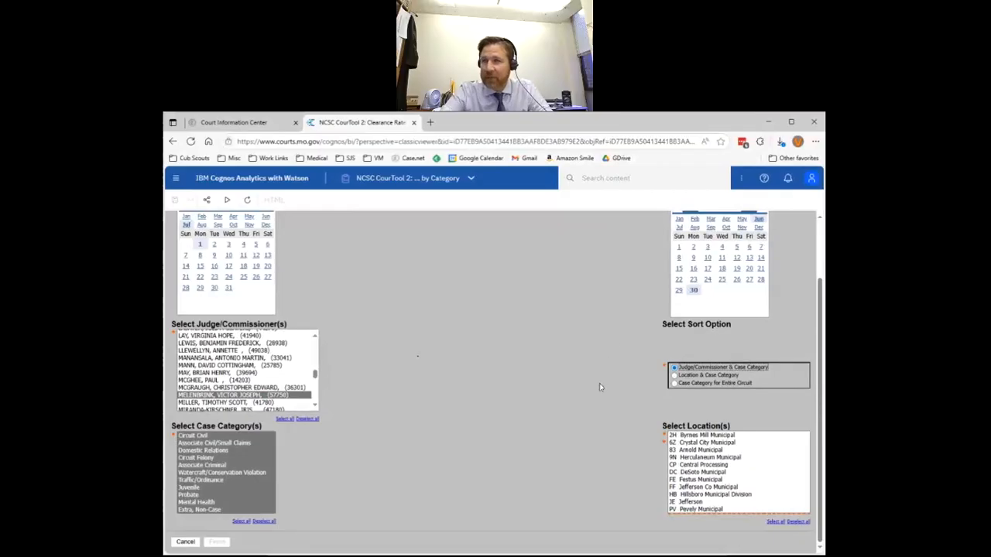
Choose JE Jefferson as the location, review the report criteria, and run the clearance rate report
click(708, 503)
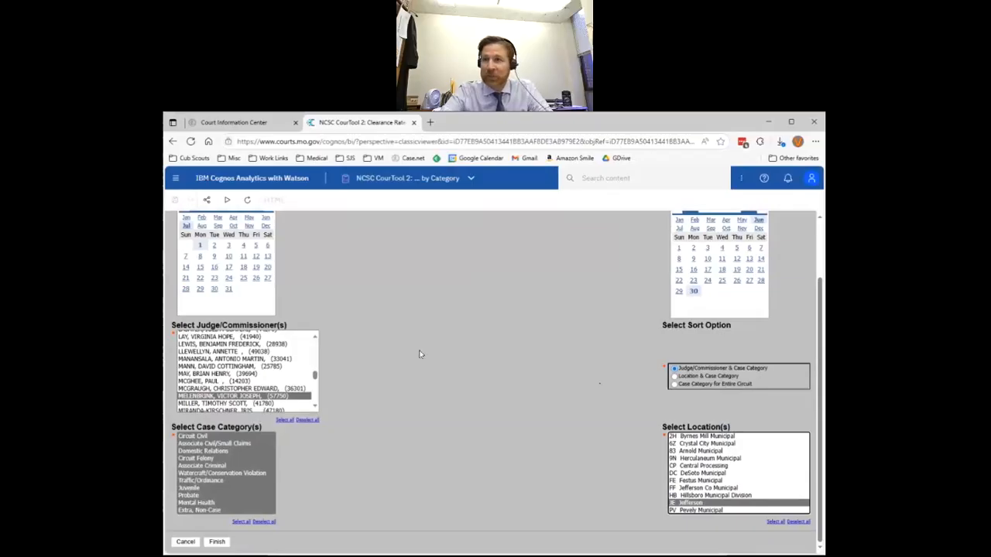
scroll(420, 355, up, 2)
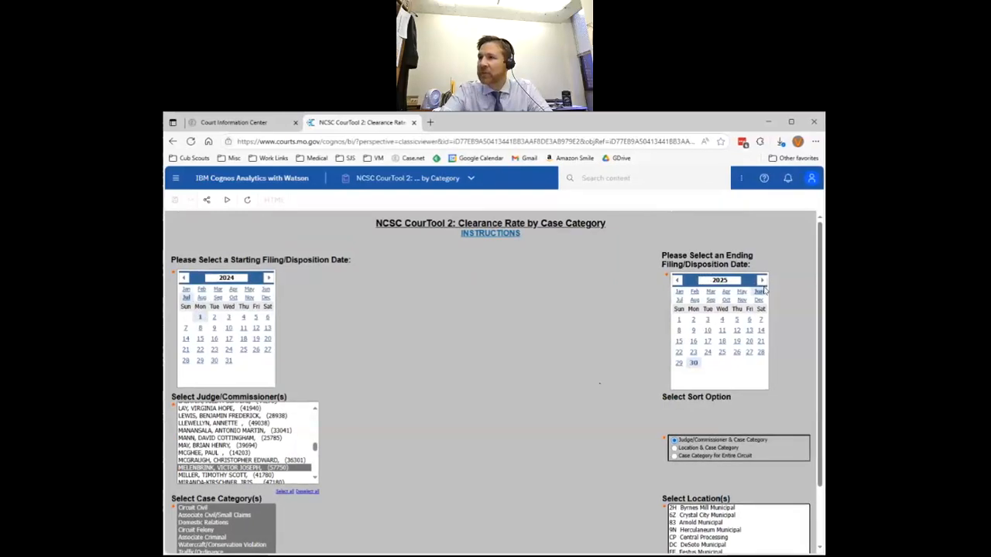
scroll(464, 335, down, 2)
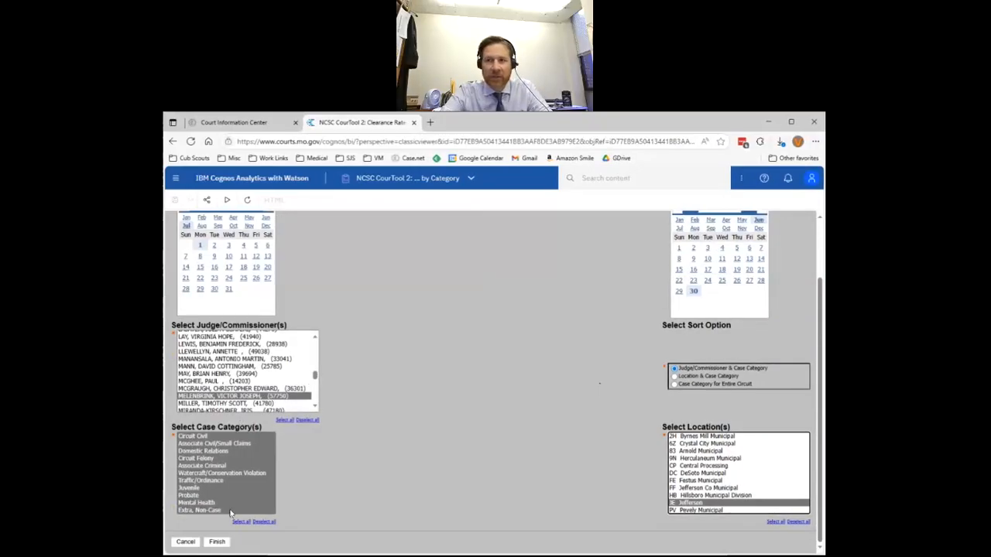
click(217, 542)
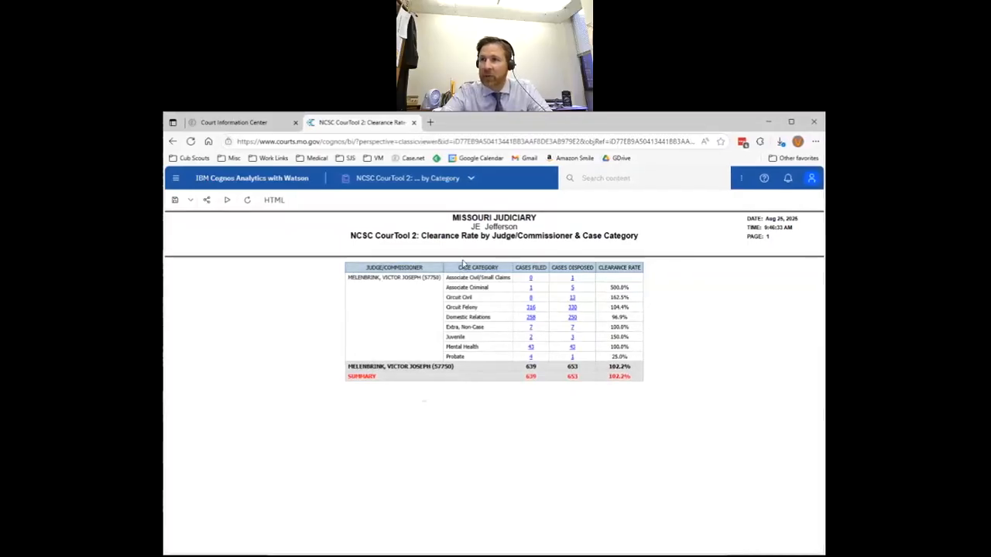
Examine the report's case category, cases filed, cases disposed and clearance rate columns, starting with Associate Civil/Small Claims
drag(463, 263, 469, 317)
click(470, 297)
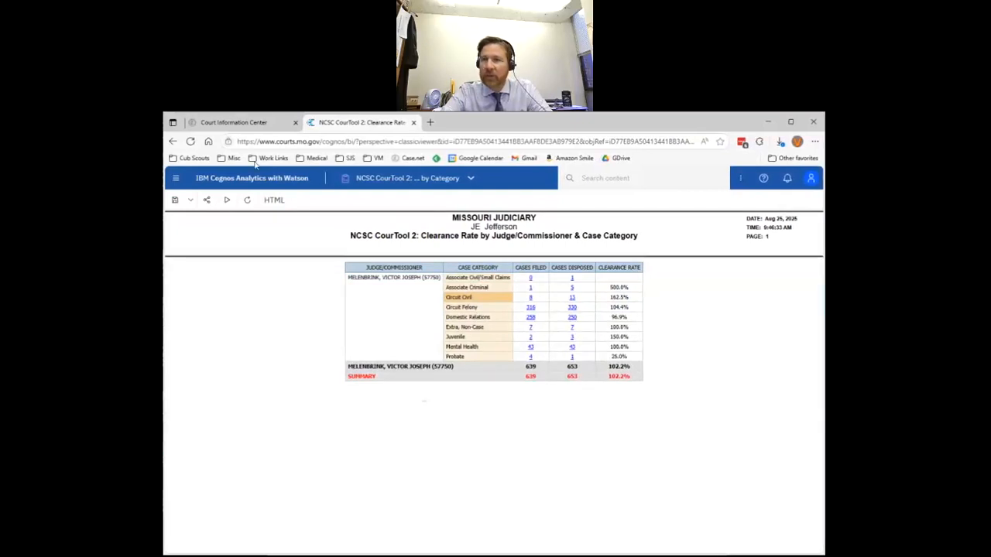
click(540, 279)
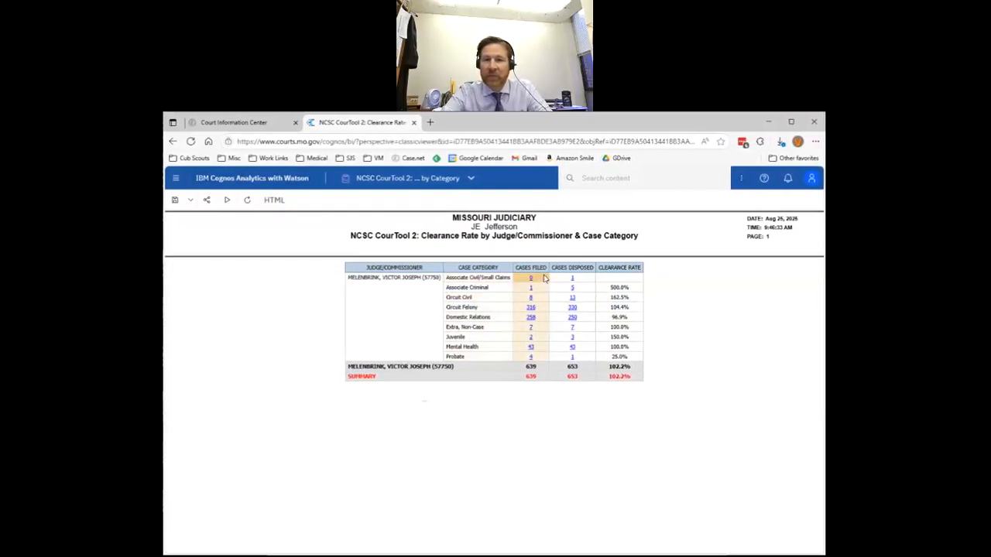
click(558, 284)
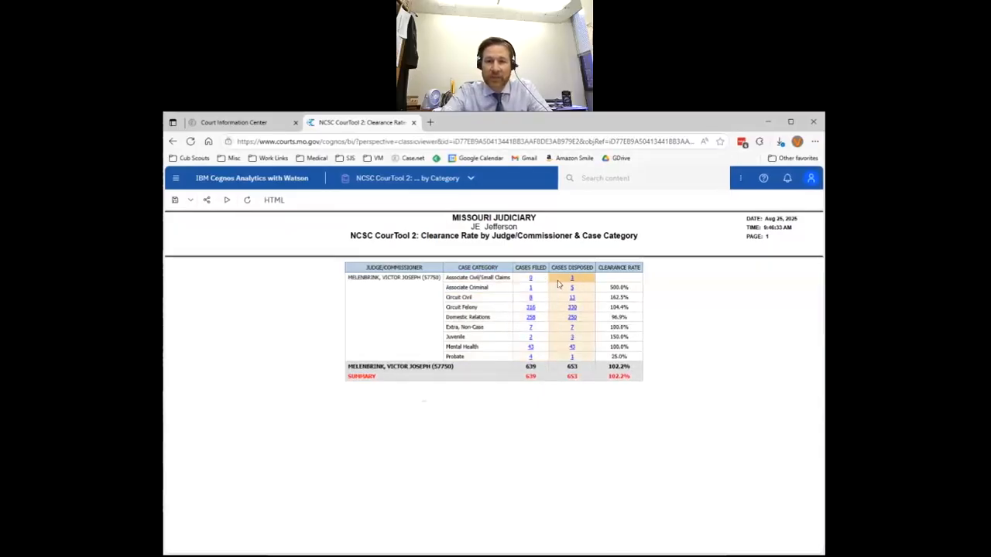
click(608, 280)
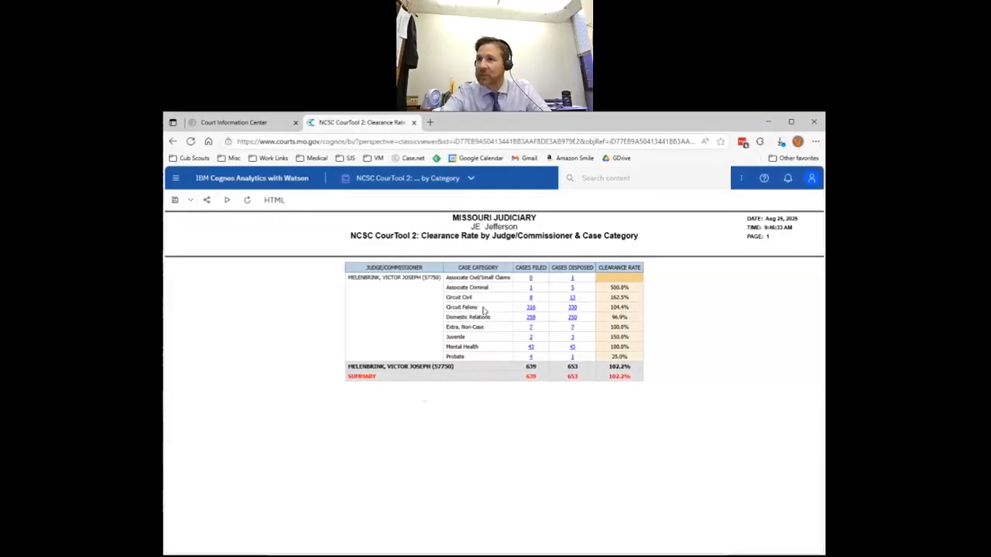
Compare cases filed, cases disposed and the clearance rate for Circuit Felony and for Domestic Relations
click(572, 309)
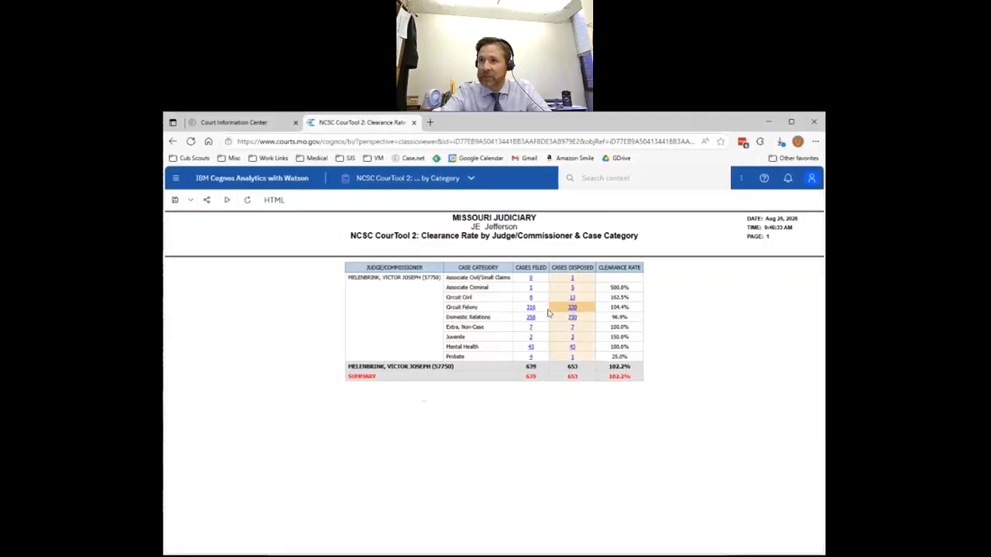
click(543, 312)
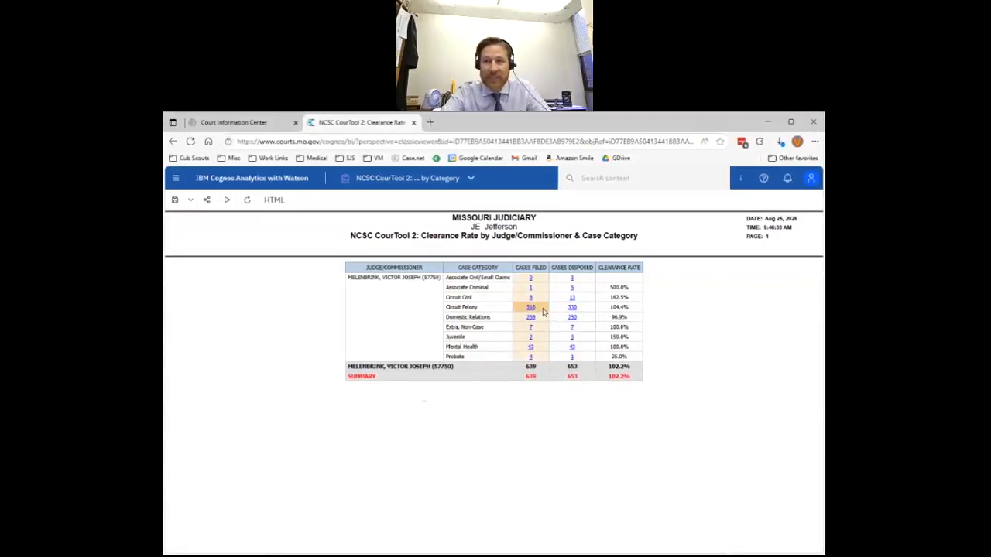
click(586, 310)
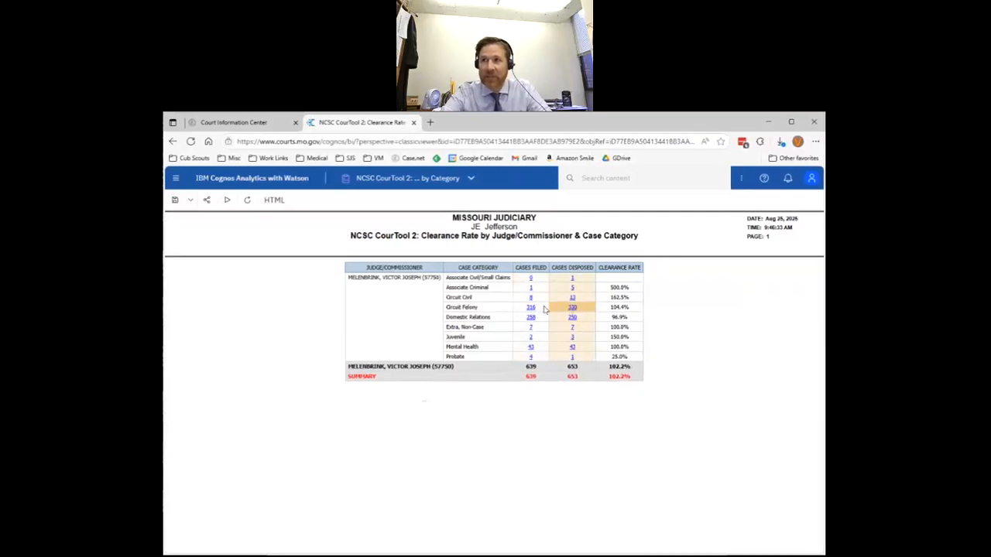
click(542, 309)
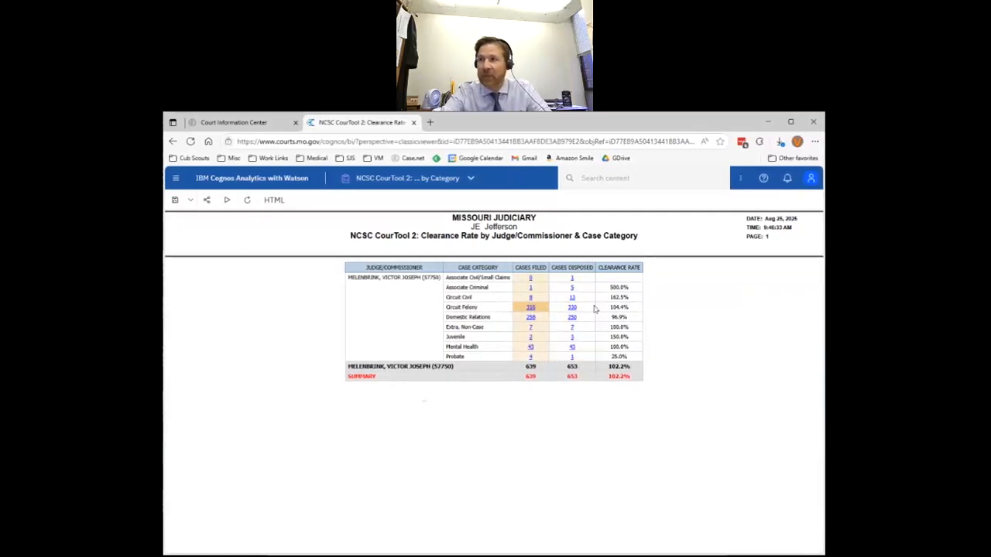
click(636, 310)
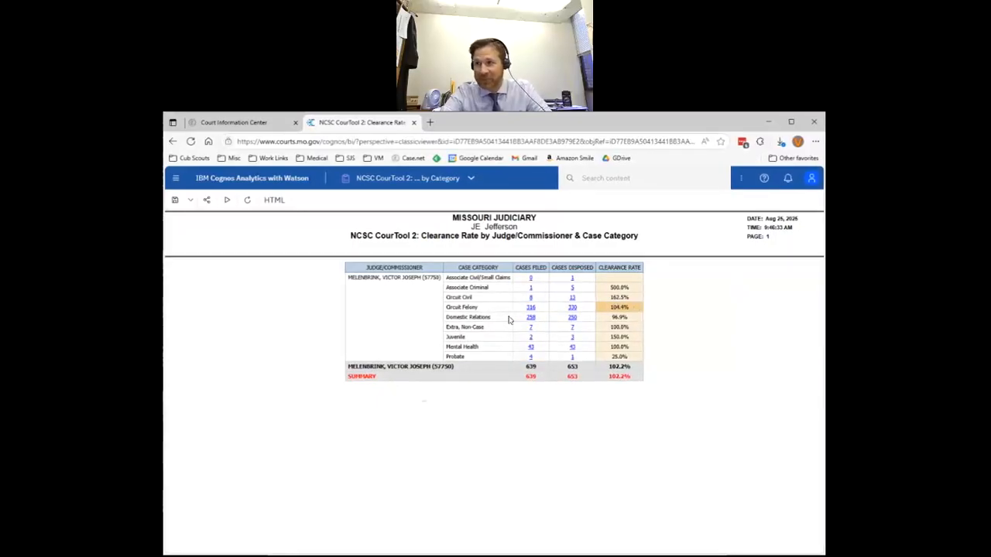
click(584, 319)
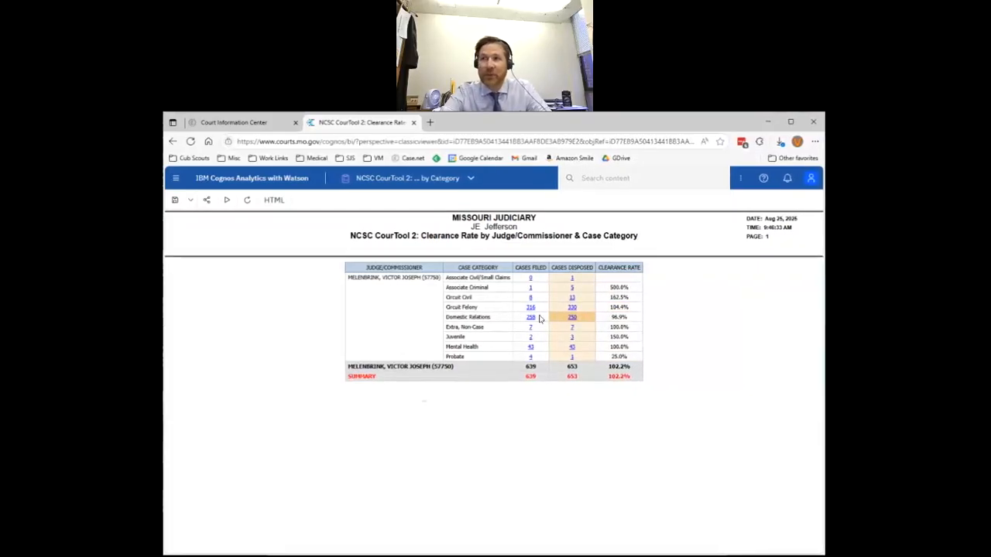
click(540, 318)
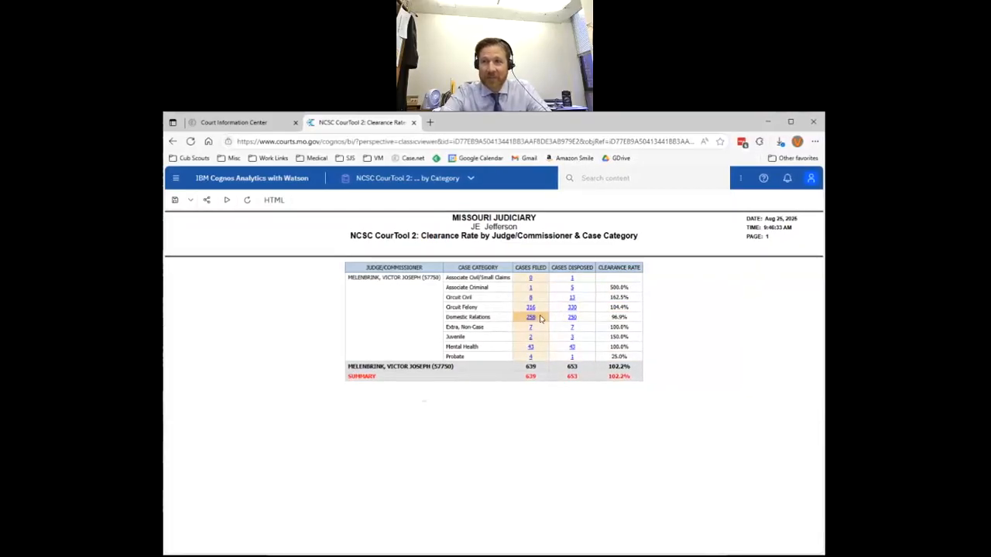
click(626, 318)
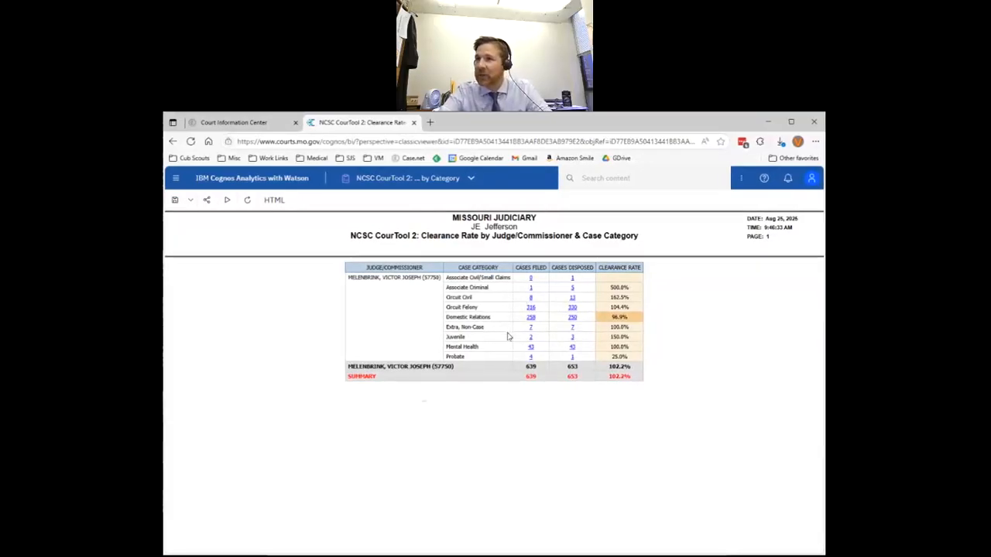
Open the detailed listing behind the Circuit Felony cases filed count
click(531, 307)
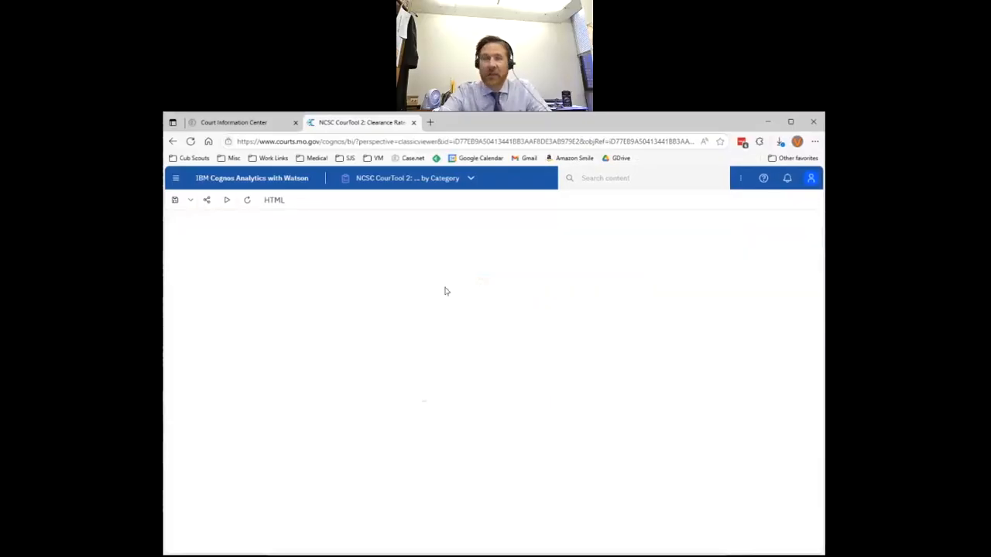